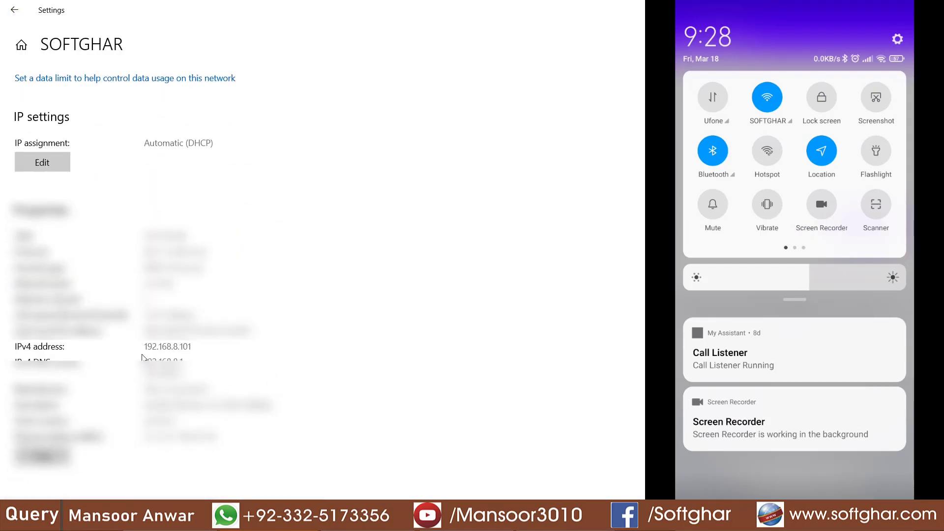
drag(205, 347, 138, 350)
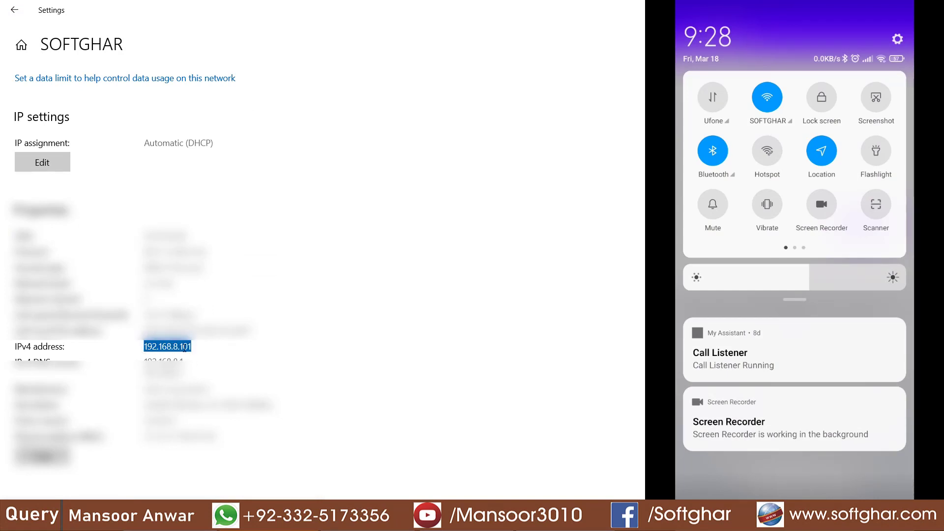
mouse_move(467, 522)
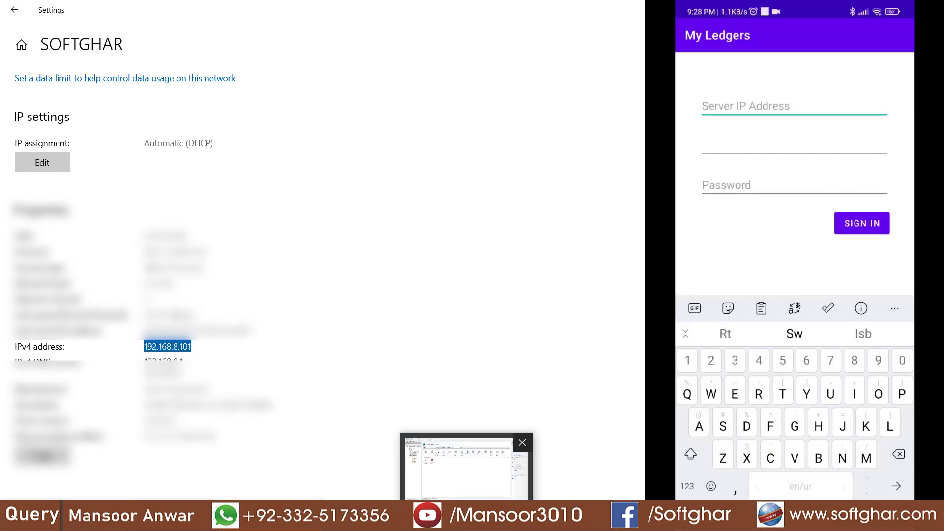
text(1)
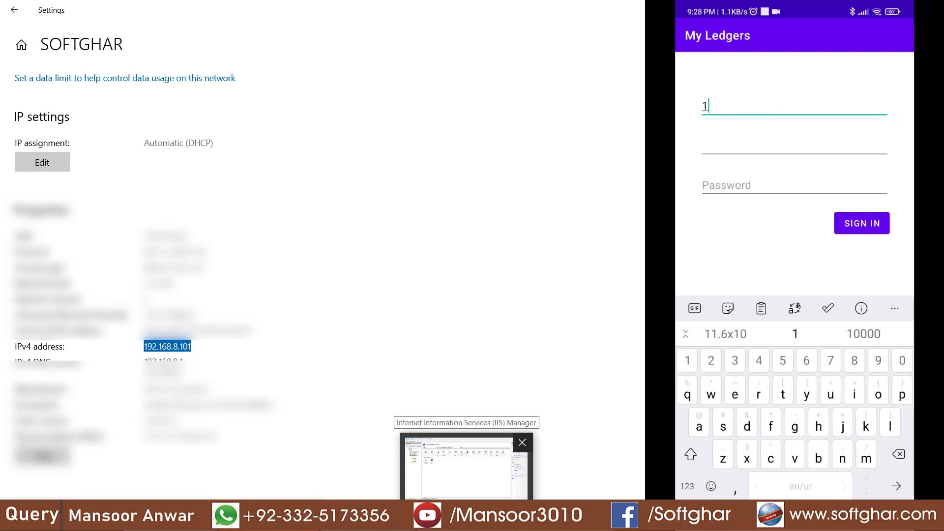
text(92)
key(BackSpace)
key(BackSpace)
key(BackSpace)
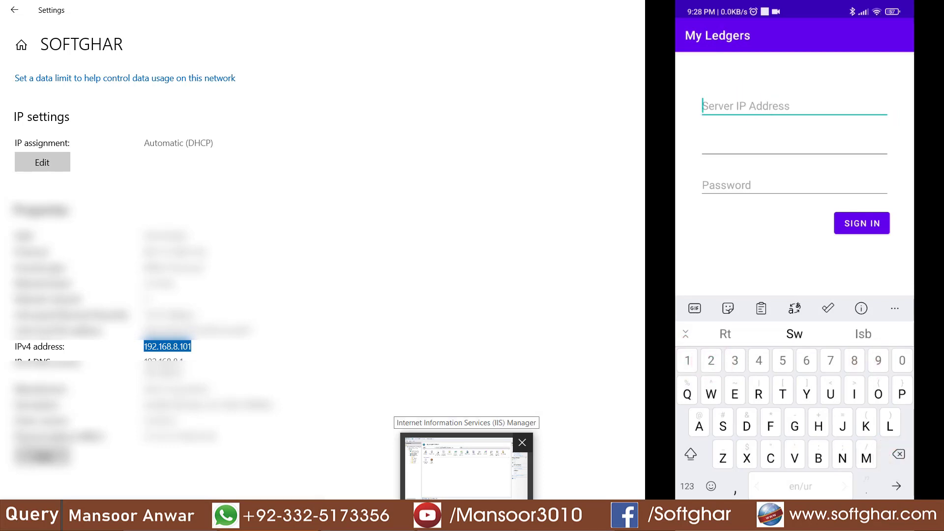
text(Htt)
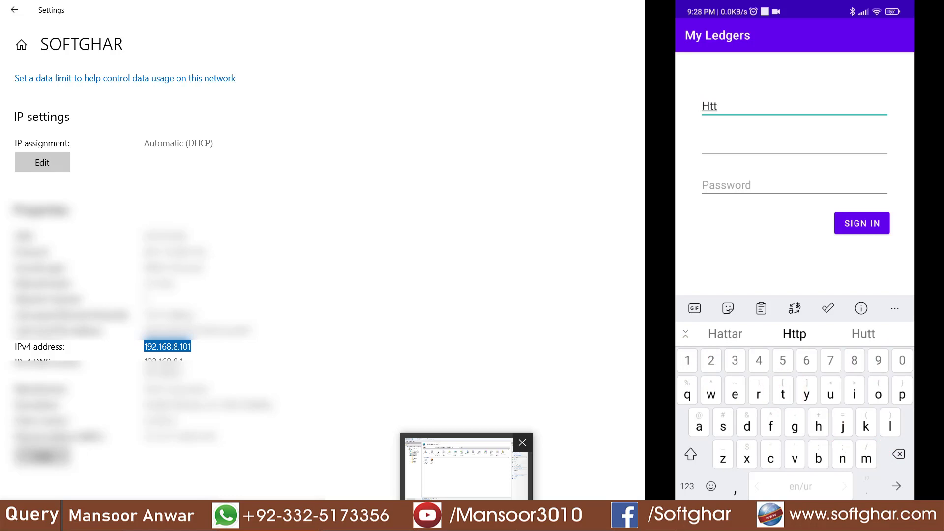
text(p://192.168.8.101)
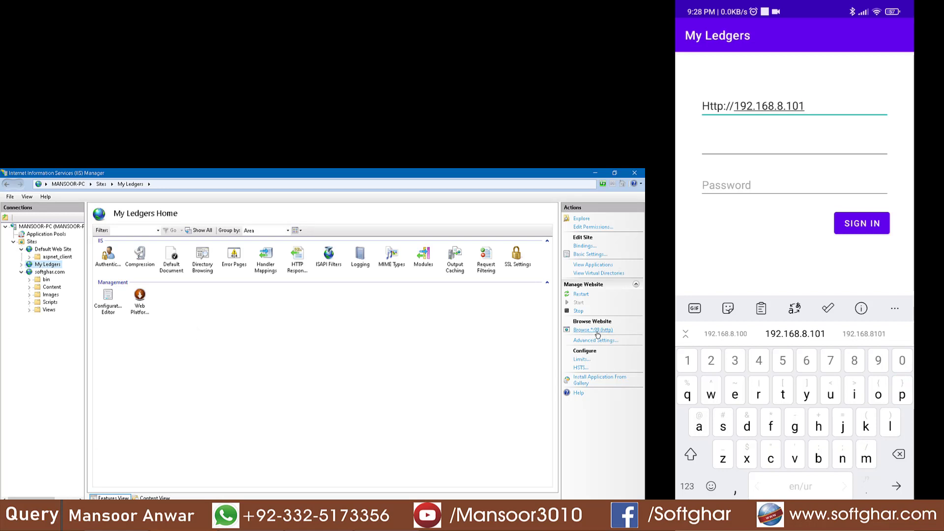
text(:99)
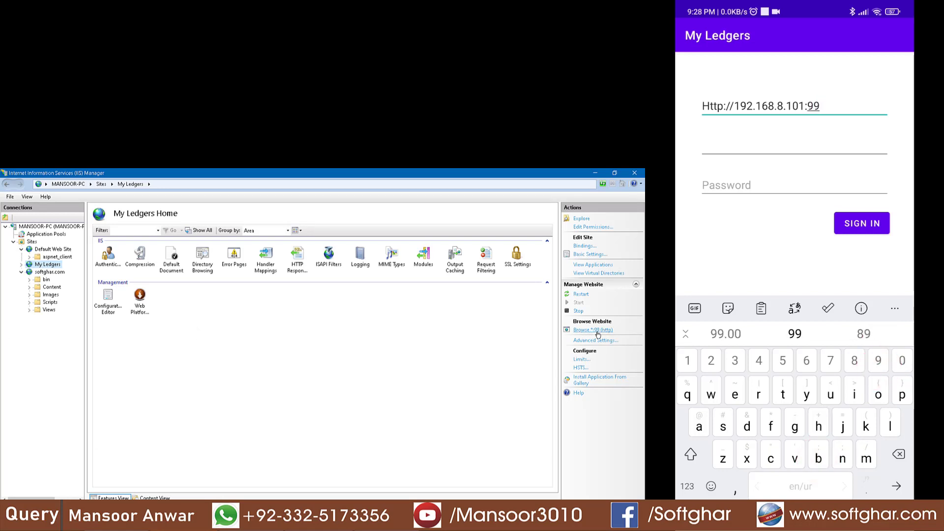
Step: Enter the username S and the account password in the My Ledgers app and sign in
click(771, 142)
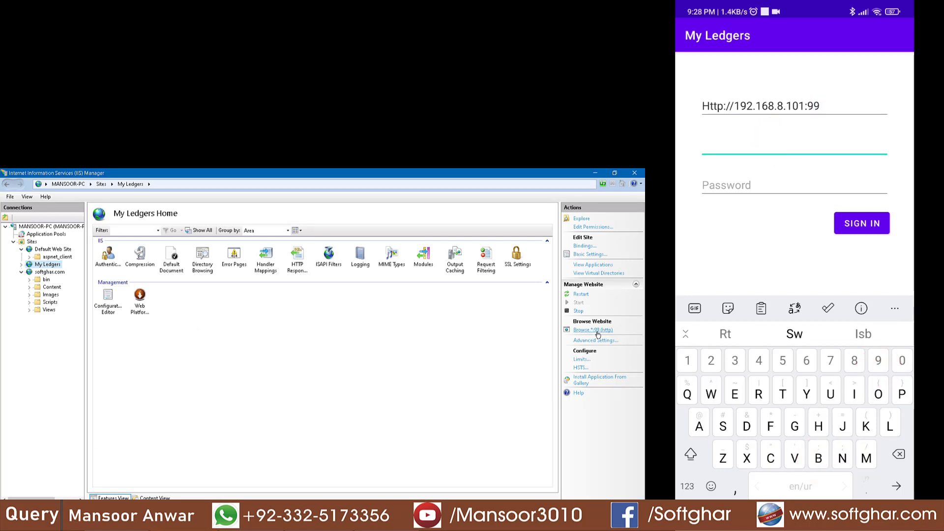
text(S)
click(753, 183)
text(s)
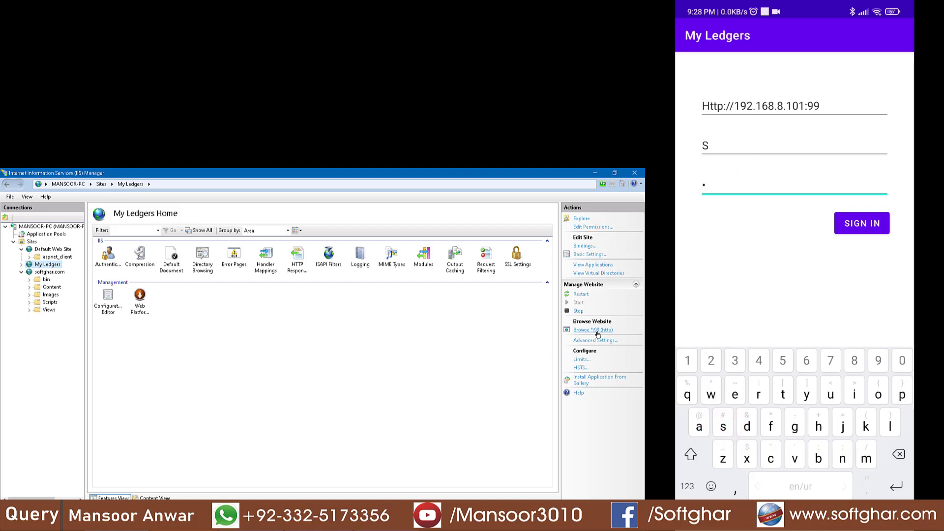
click(862, 224)
Step: Set the port of the My Ledgers site's http binding to 80 in IIS Manager
click(582, 246)
click(426, 299)
double_click(372, 283)
text(80)
click(362, 416)
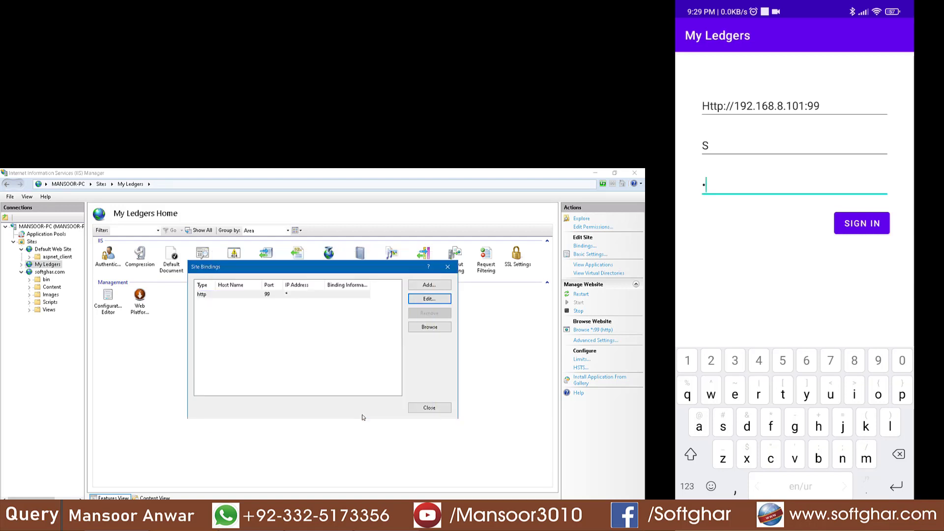
click(431, 408)
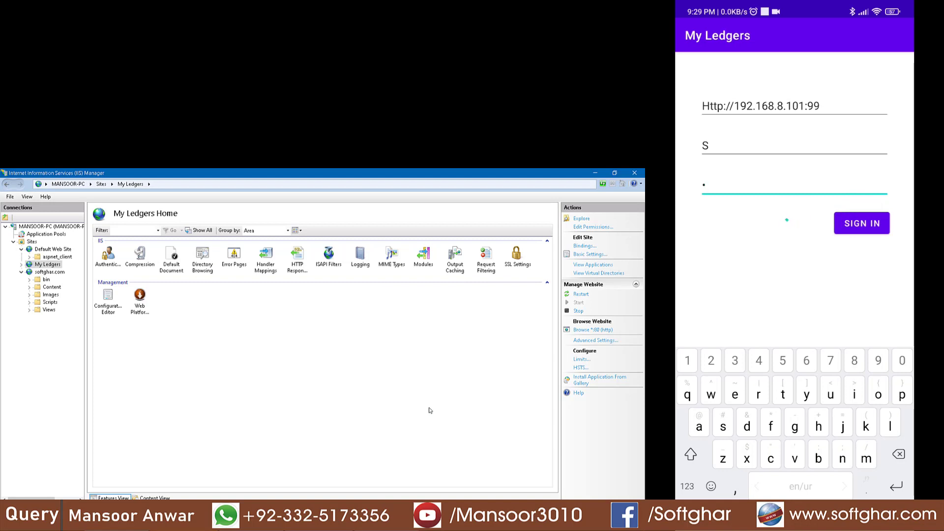
click(820, 106)
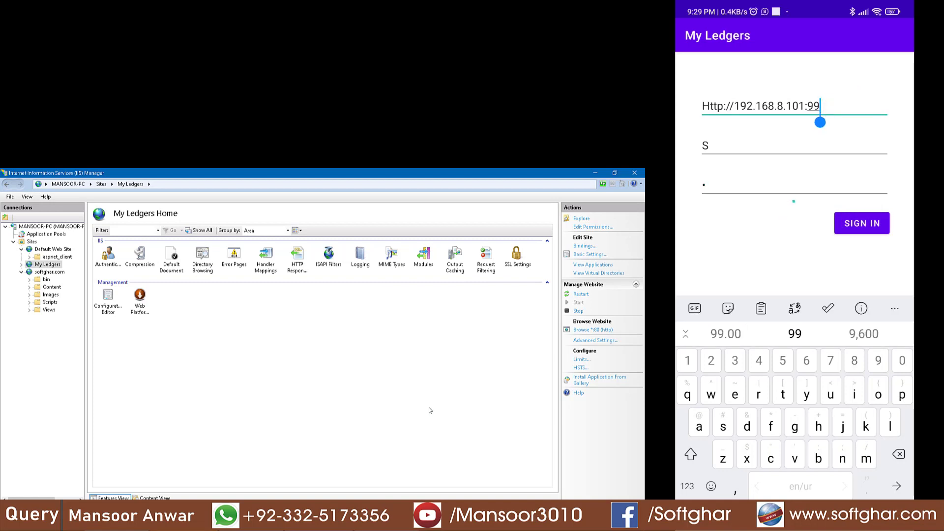
key(BackSpace)
key(BackSpace)
key(BackSpace)
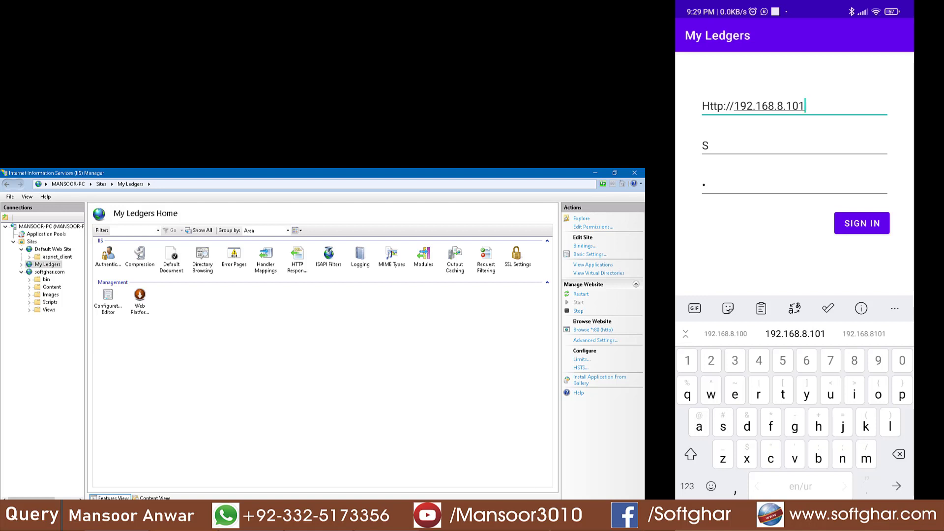
Step: Open Windows Defender Firewall and its advanced settings, checking the Default Web Site in IIS Manager along the way
key(super)
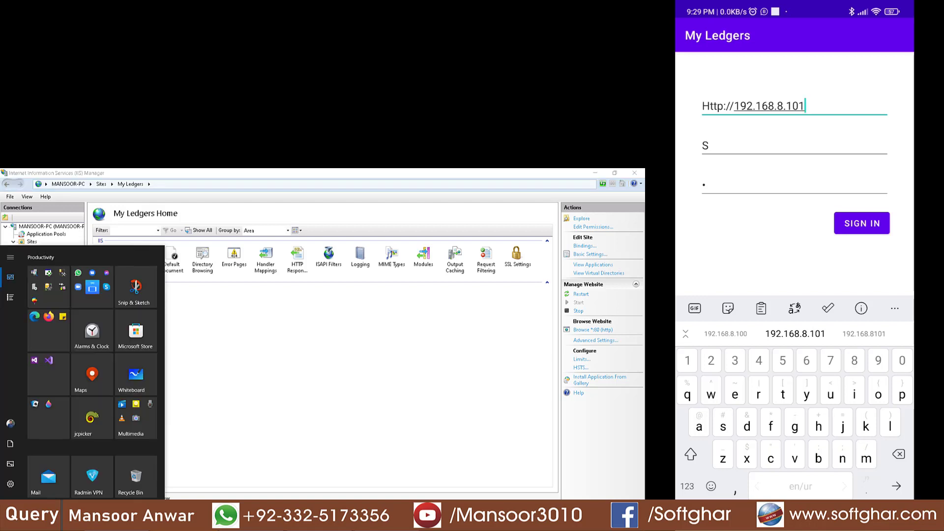
text(fir)
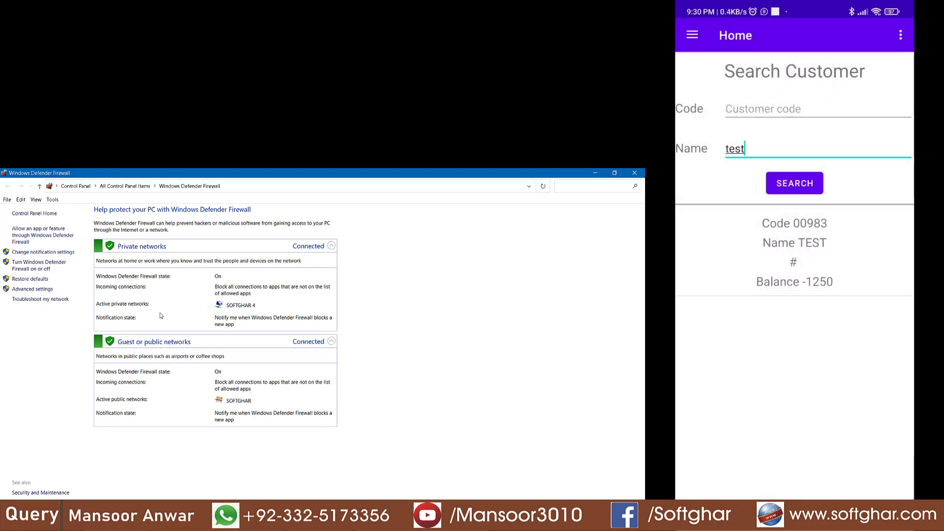
click(141, 520)
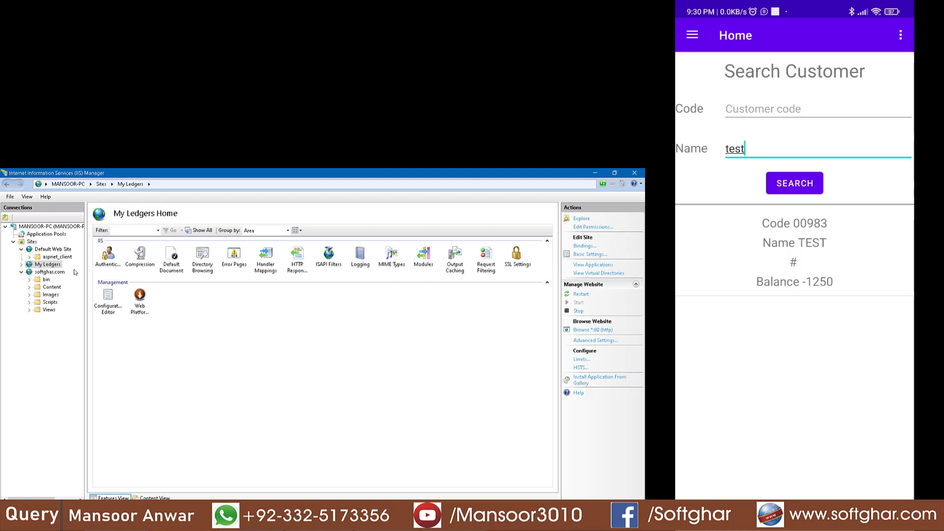
click(60, 250)
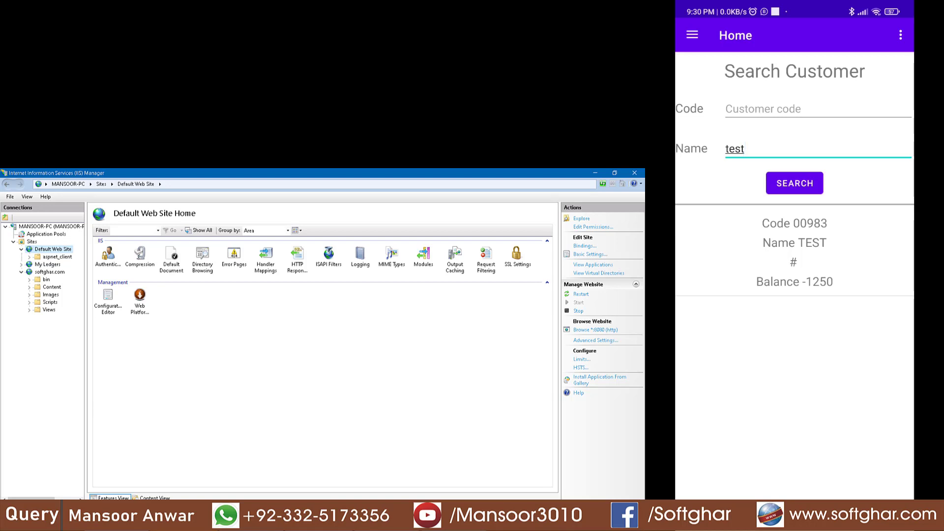
key(alt+Tab)
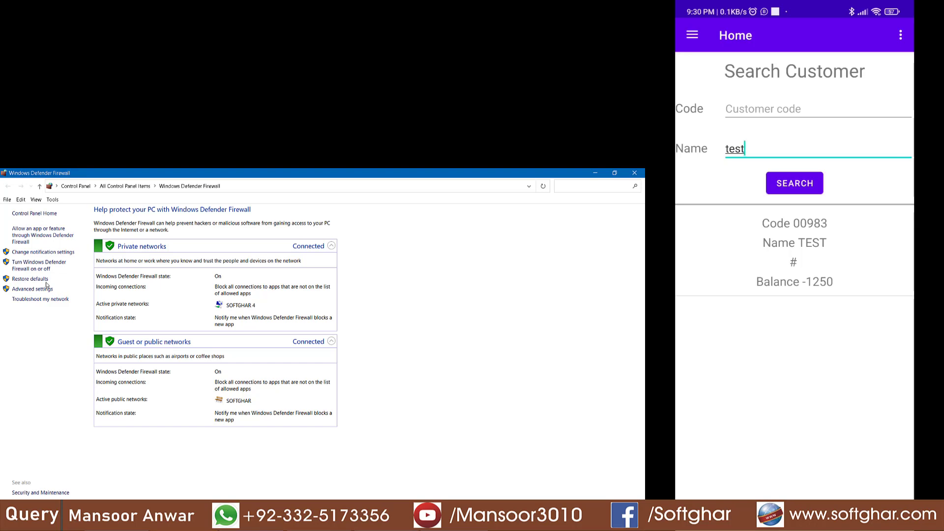
click(32, 291)
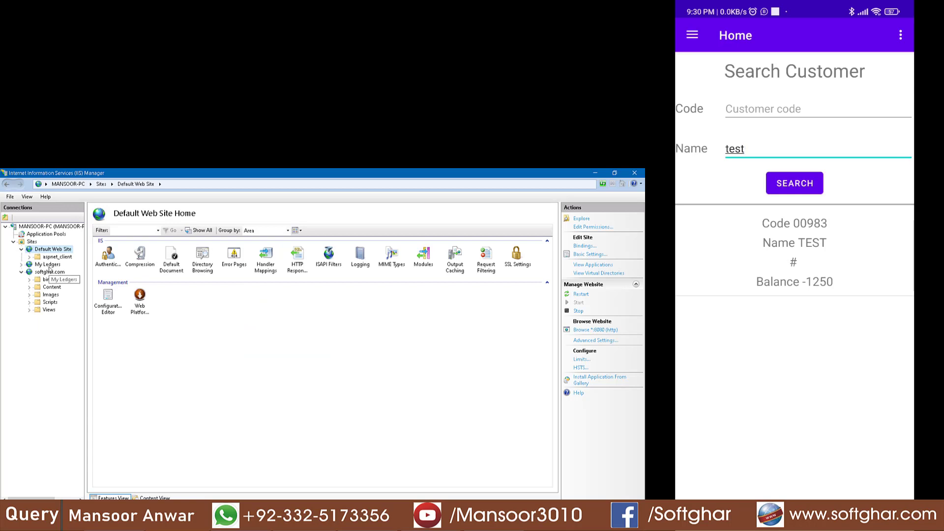
Step: Edit the My Ledgers site's http binding in IIS Manager to use port 99
click(49, 266)
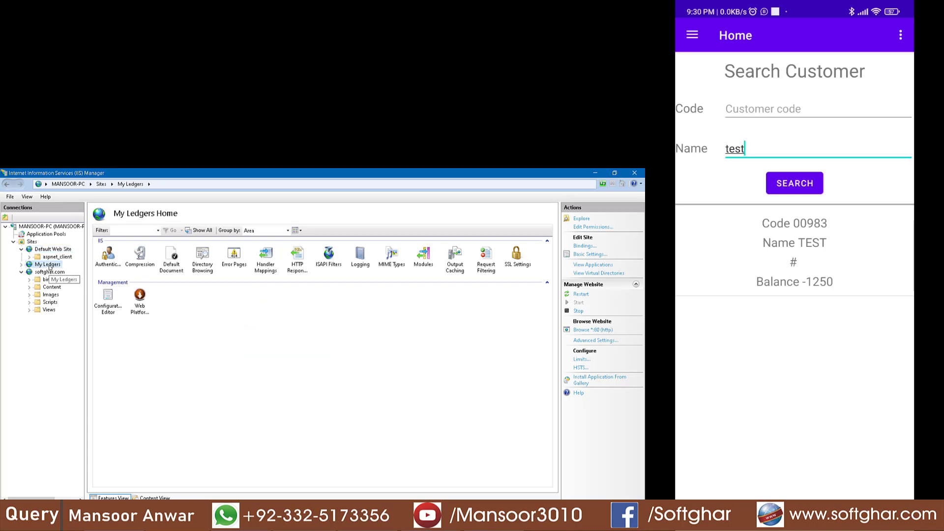
click(582, 247)
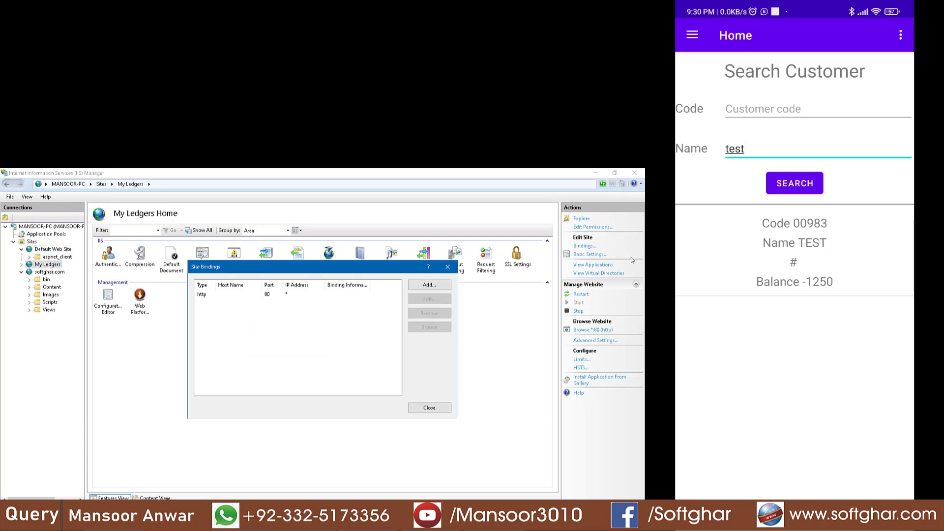
click(297, 295)
click(429, 299)
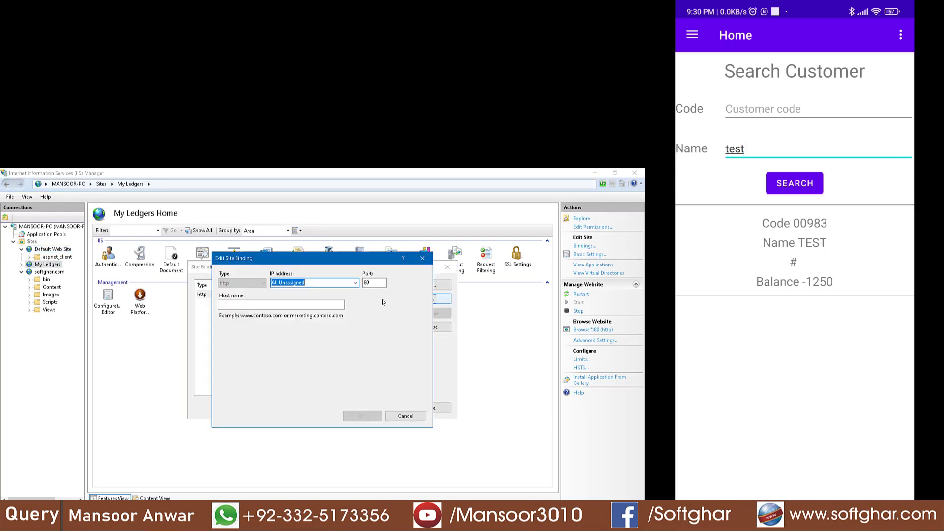
double_click(376, 285)
text(99)
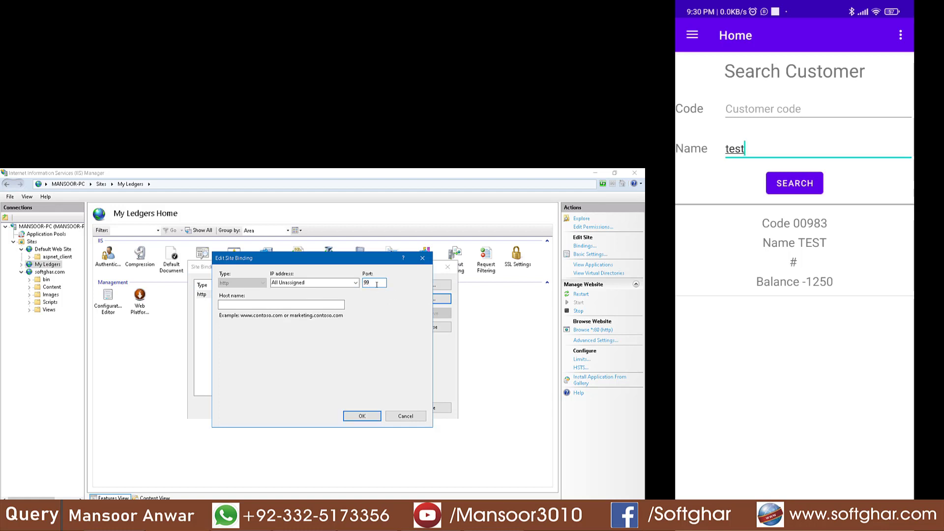
click(361, 416)
click(421, 408)
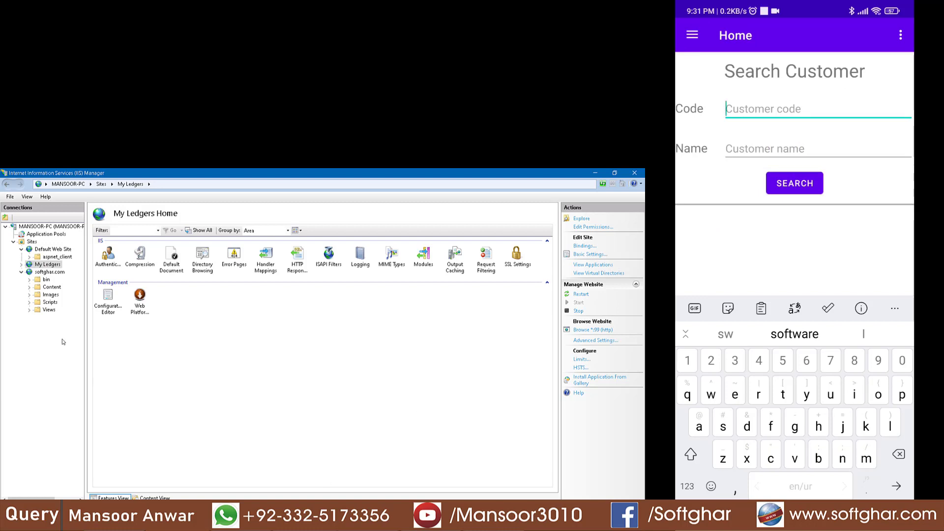
Step: In Windows Defender Firewall with Advanced Security, start a new inbound rule of type Port for specific local port 99
click(216, 524)
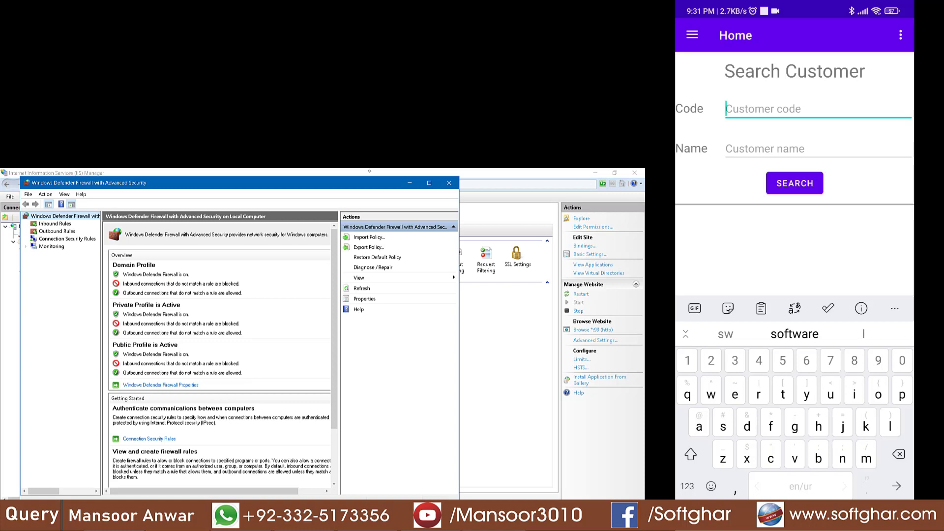
click(426, 182)
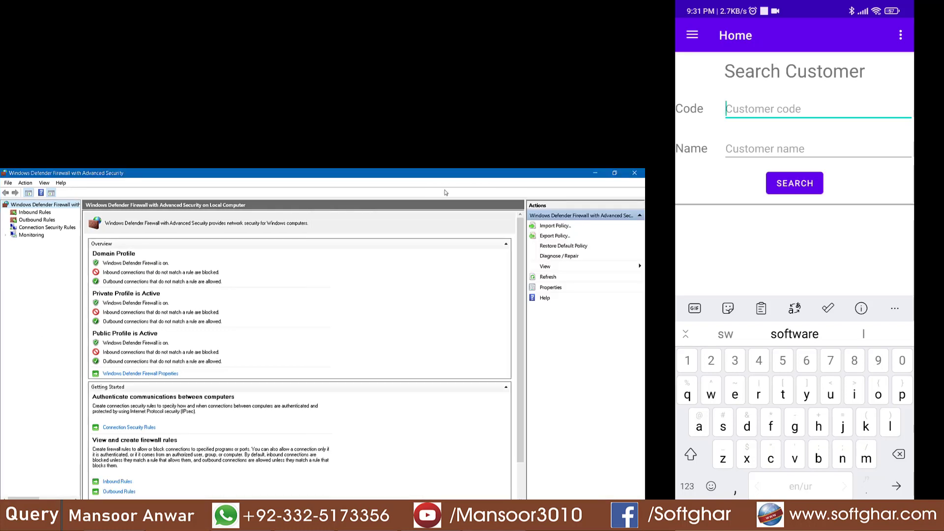
click(36, 215)
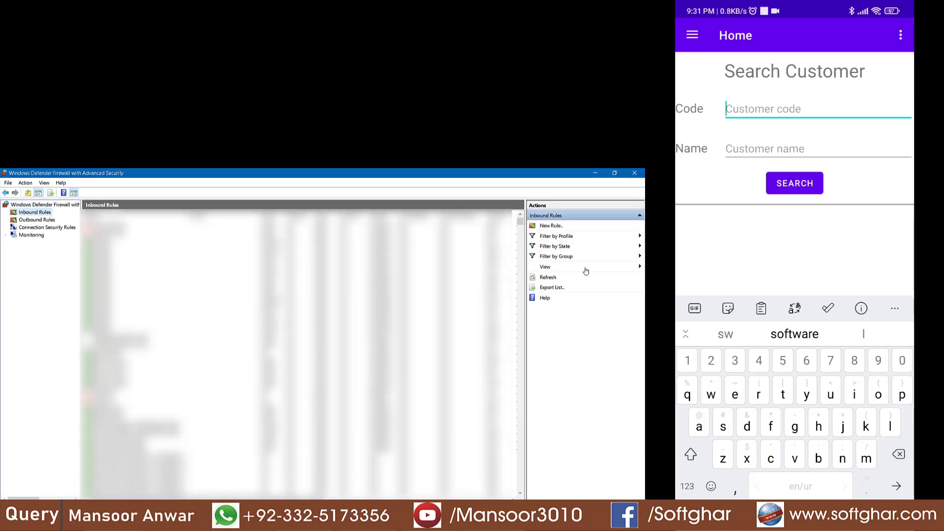
click(550, 226)
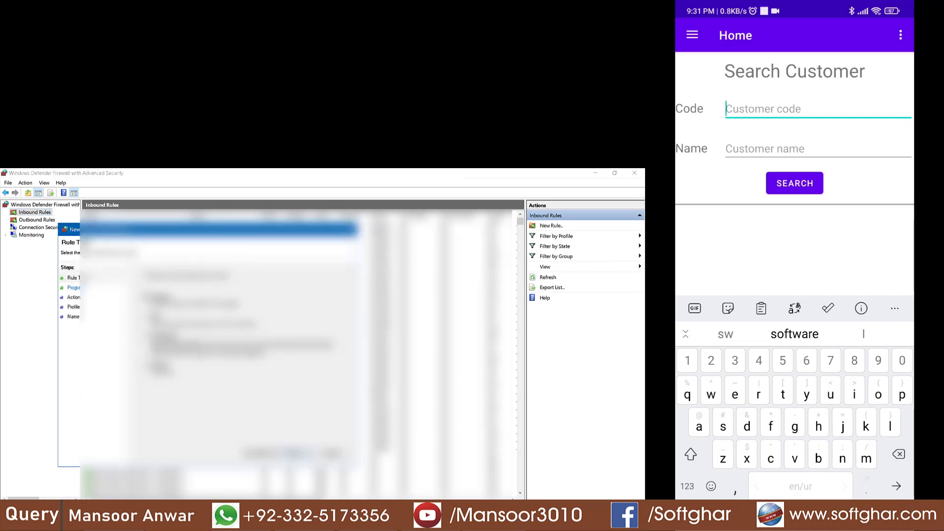
click(144, 316)
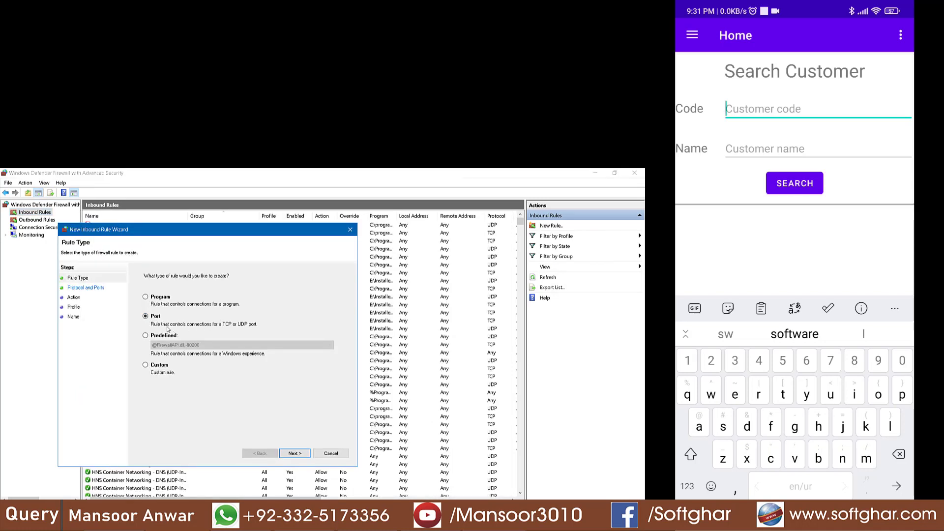
click(293, 452)
click(240, 340)
text(99)
click(305, 456)
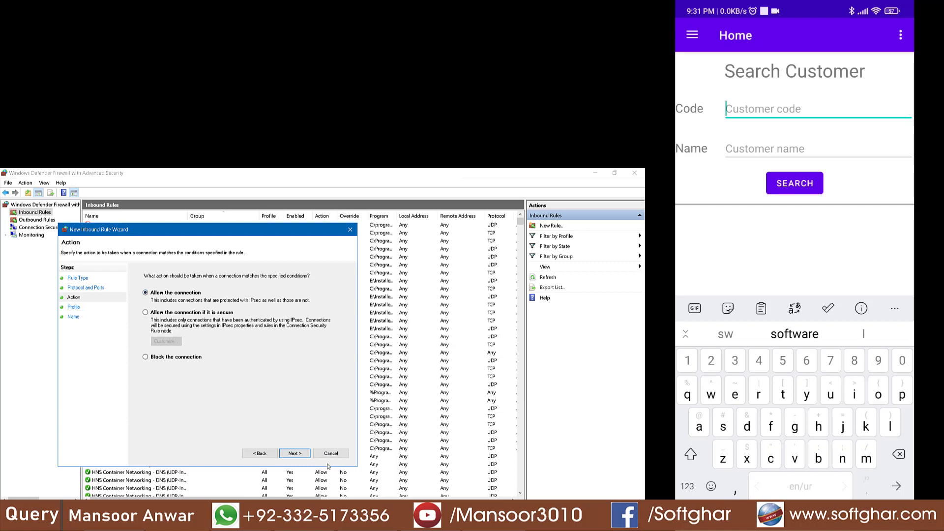
Step: Allow the connection for the Domain, Private and Public profiles, and finish the inbound rule with the name My Ledger App
click(296, 453)
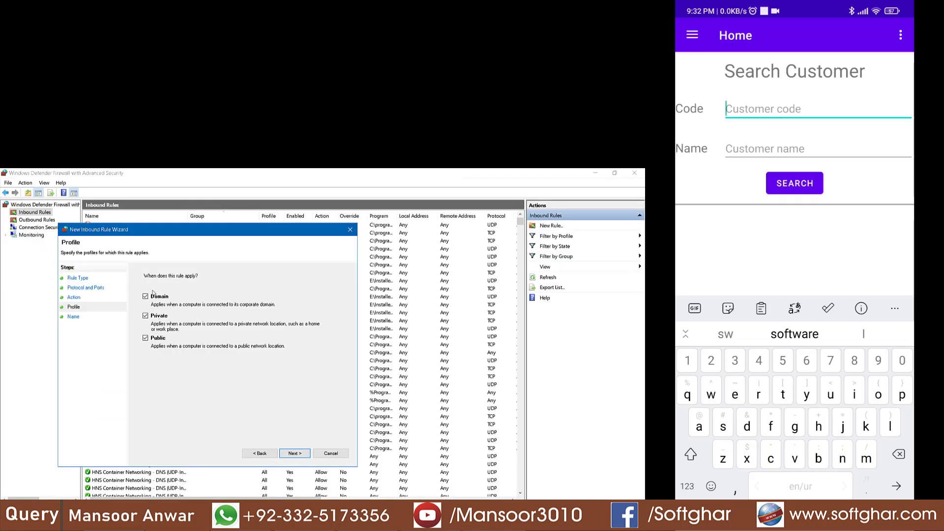
click(299, 454)
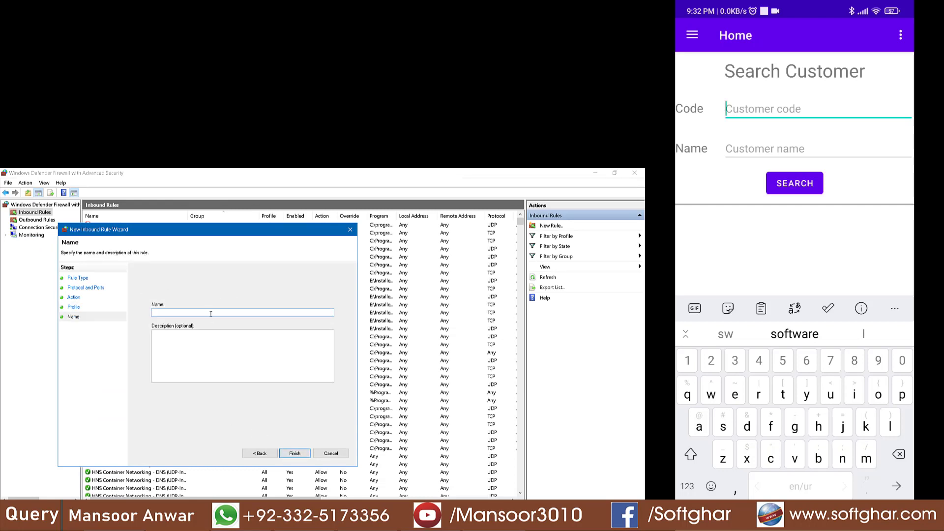
text(My Ledger App)
click(294, 453)
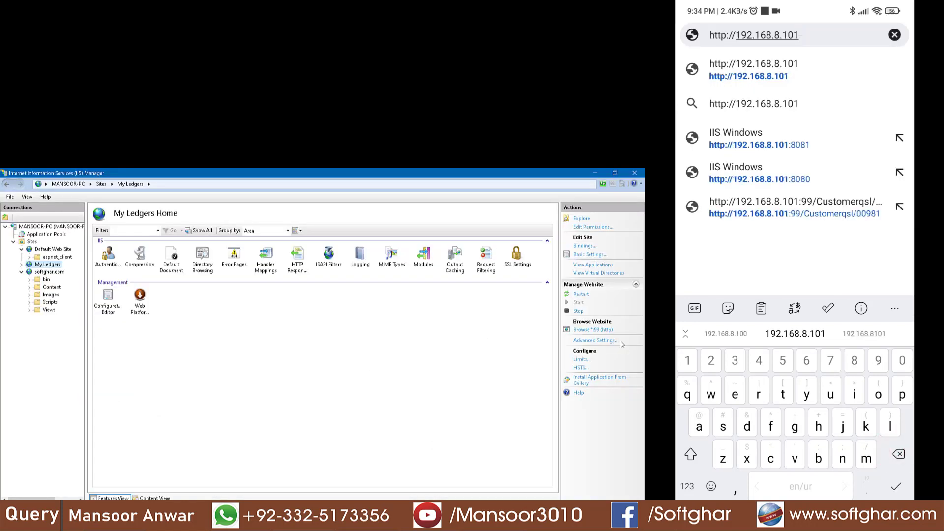
Step: Load the My Ledgers service at 192.168.8.101 on port 99 in the phone's browser and look through the returned customer records
text(:99)
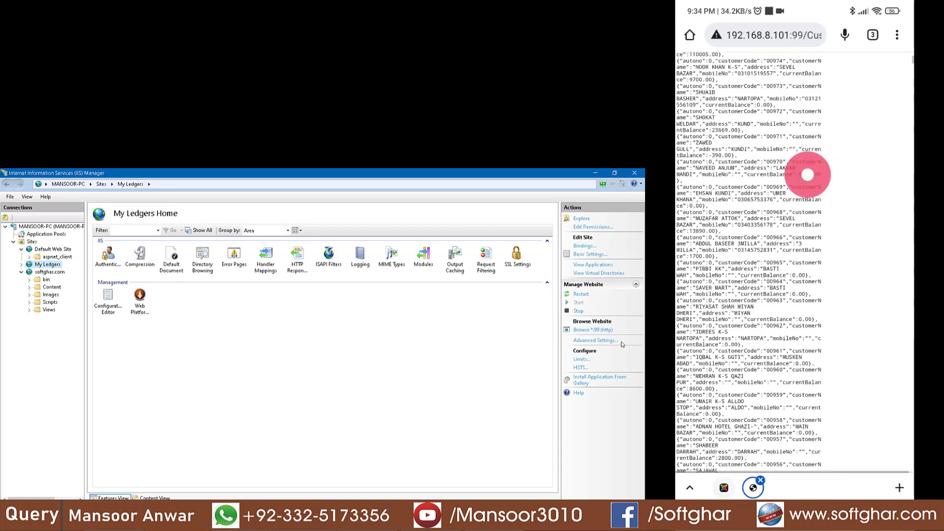
scroll(806, 175, down, 10)
scroll(789, 383, up, 15)
scroll(789, 382, down, 4)
scroll(818, 190, up, 4)
scroll(807, 393, down, 3)
scroll(821, 204, up, 4)
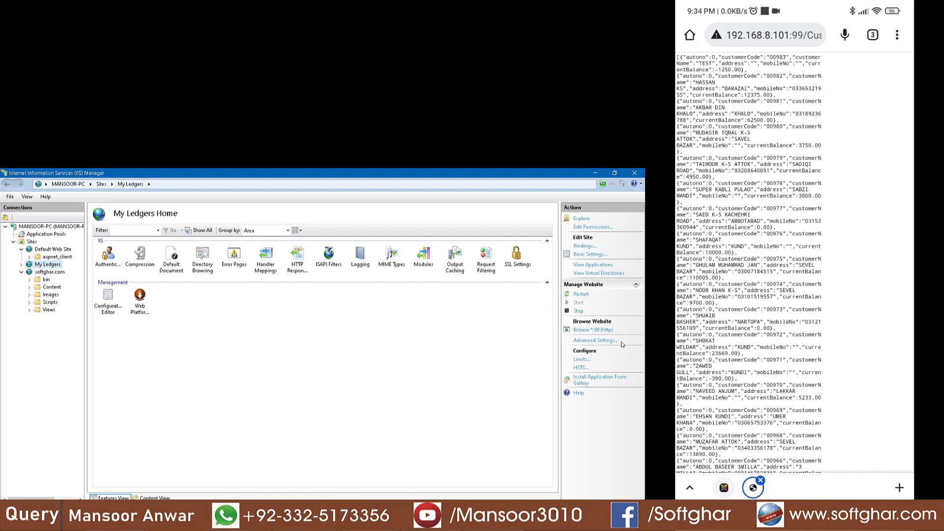
Step: Examine the customer records served from 192.168.8.101 on port 99 from top to bottom in the phone's browser
scroll(843, 123, down, 5)
scroll(828, 385, up, 5)
scroll(831, 56, down, 5)
scroll(831, 56, up, 5)
scroll(832, 168, down, 10)
scroll(829, 293, up, 10)
scroll(764, 416, up, 3)
Step: Browse the My Ledgers site on port 99 from IIS Manager and load localhost:99/Customerqsl in the PC's browser
click(600, 330)
click(165, 193)
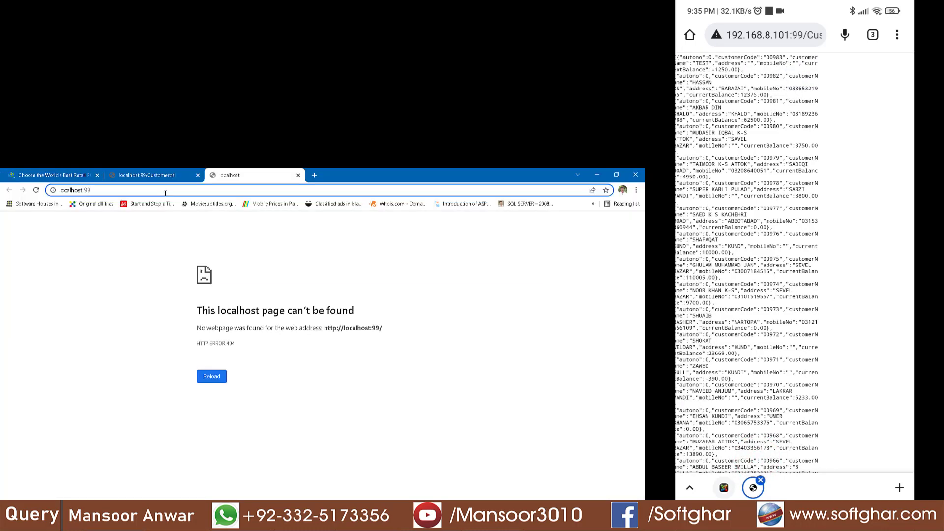
text(/)
key(Return)
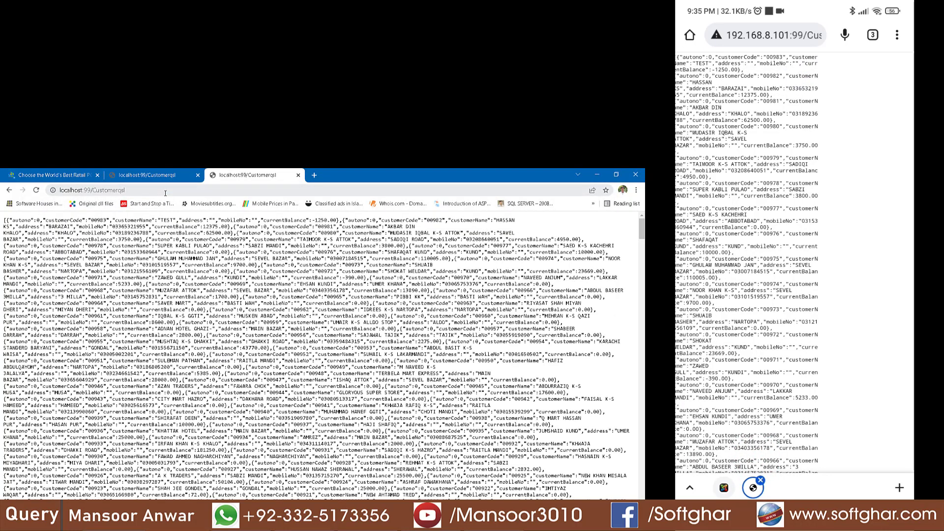
Step: Request a single customer's record by appending a customer code to the localhost:99/Customerqsl address
click(165, 193)
click(169, 193)
text(/00985)
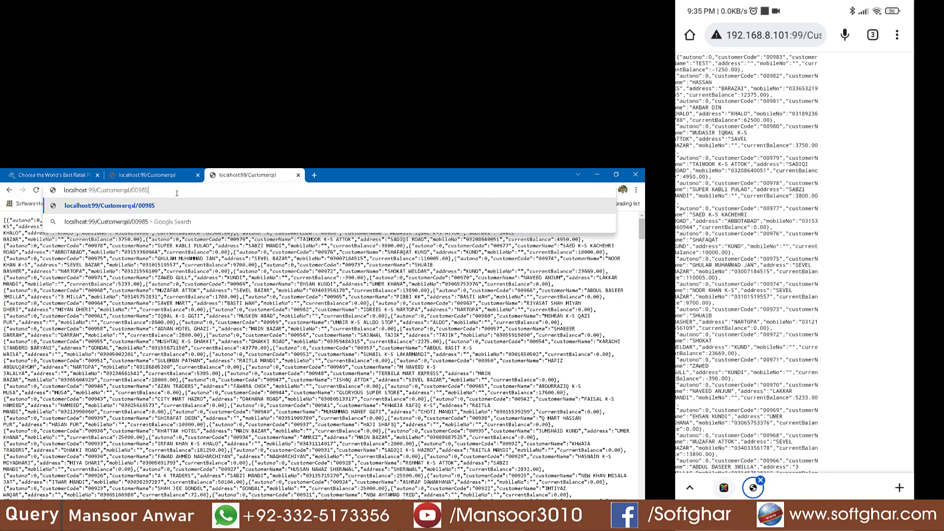
key(Return)
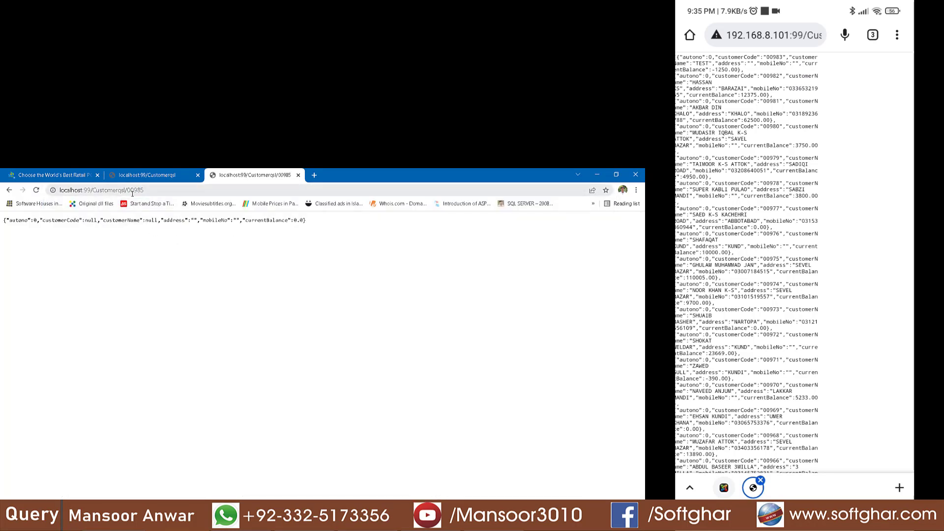
Step: Load the full customer list at localhost:99/Customerqsl/ without a customer code, and look further down the matching list on the phone
click(142, 190)
key(BackSpace)
key(BackSpace)
key(BackSpace)
key(BackSpace)
key(BackSpace)
key(Return)
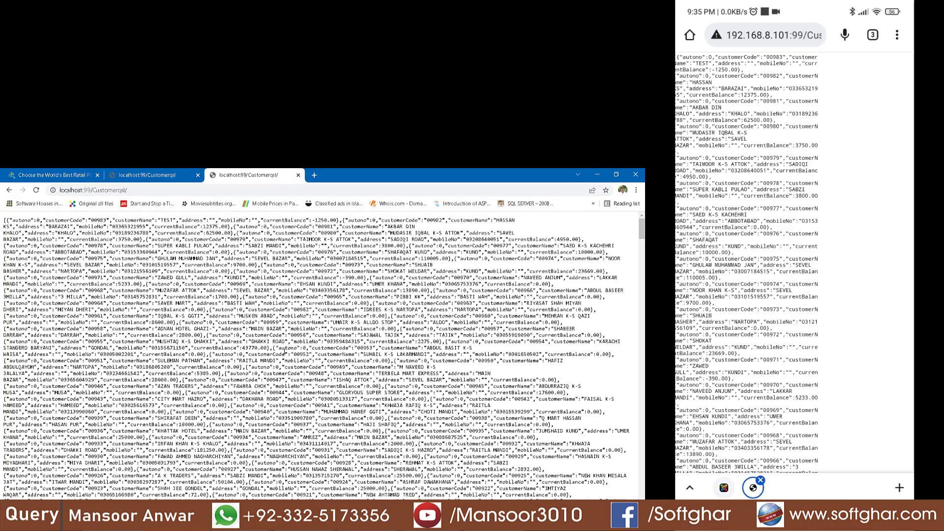
drag(796, 408, 857, 89)
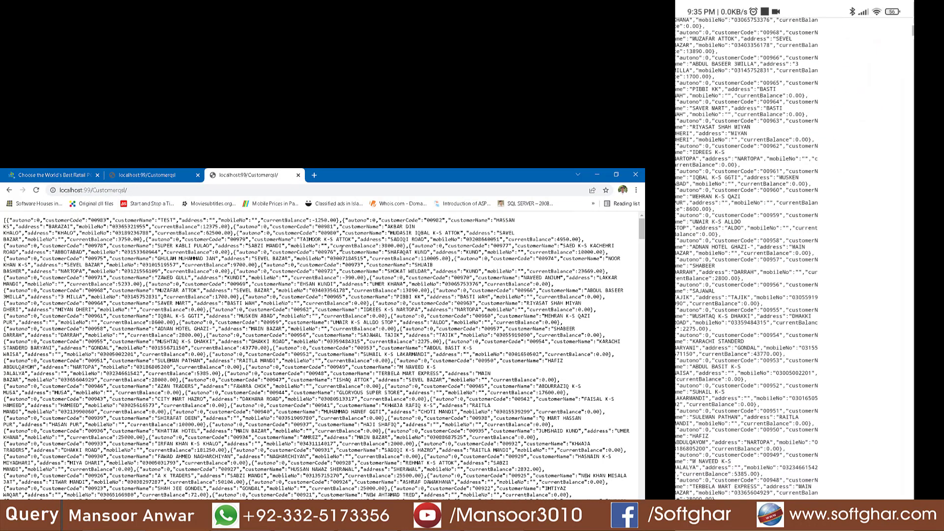
click(864, 261)
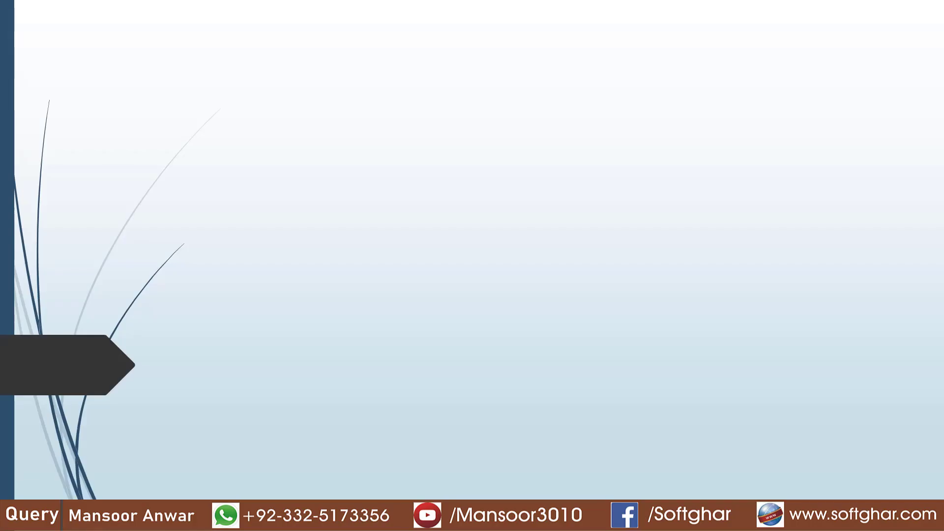